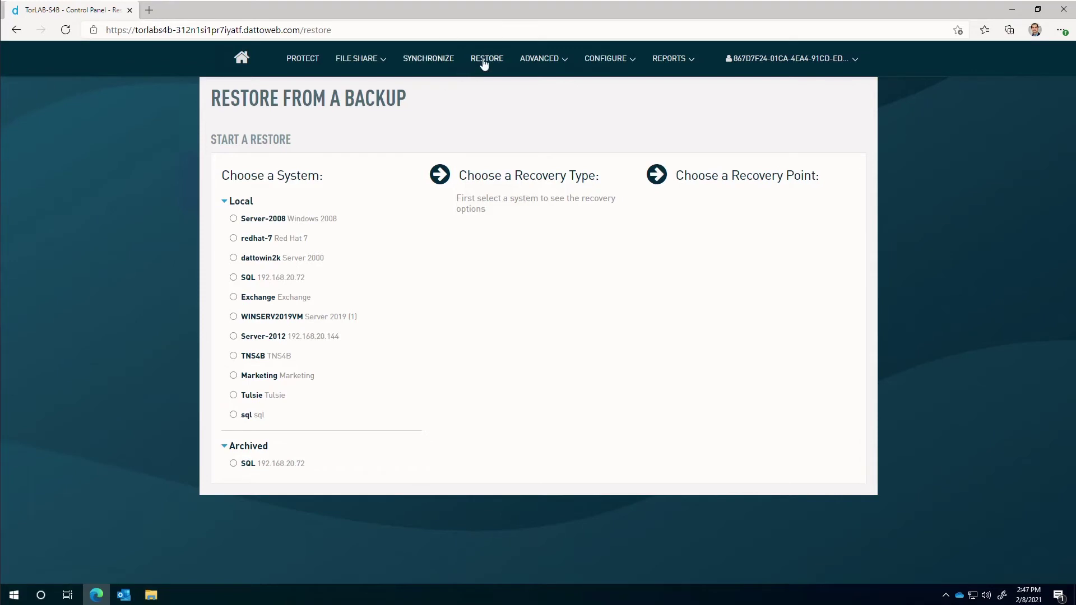
Start a File Restore of Server-2012 from the 2:05pm Monday 8 Feb 2021 recovery point.
click(317, 340)
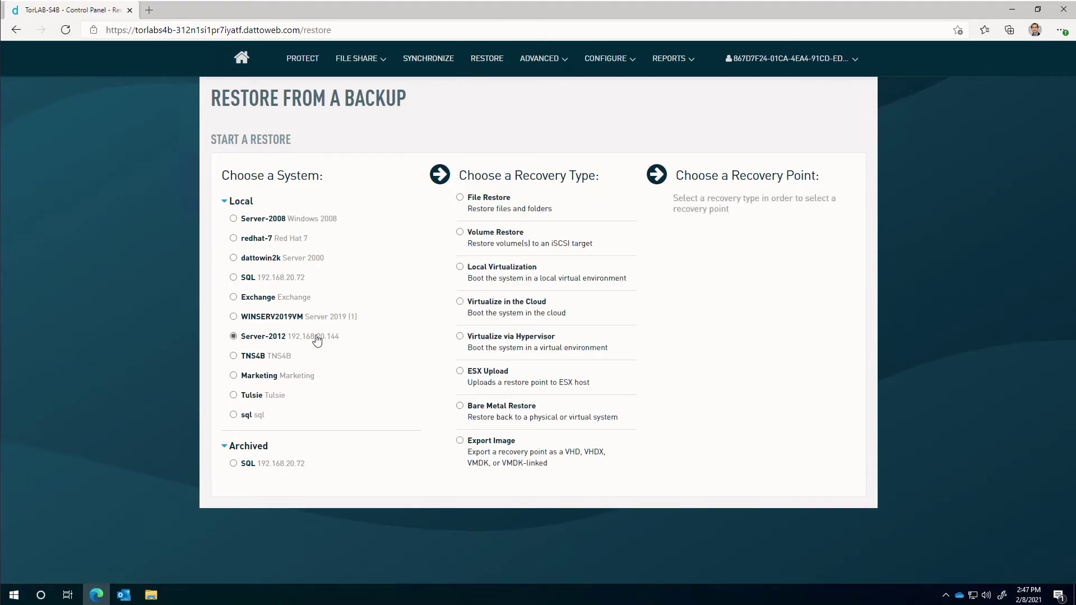
click(493, 203)
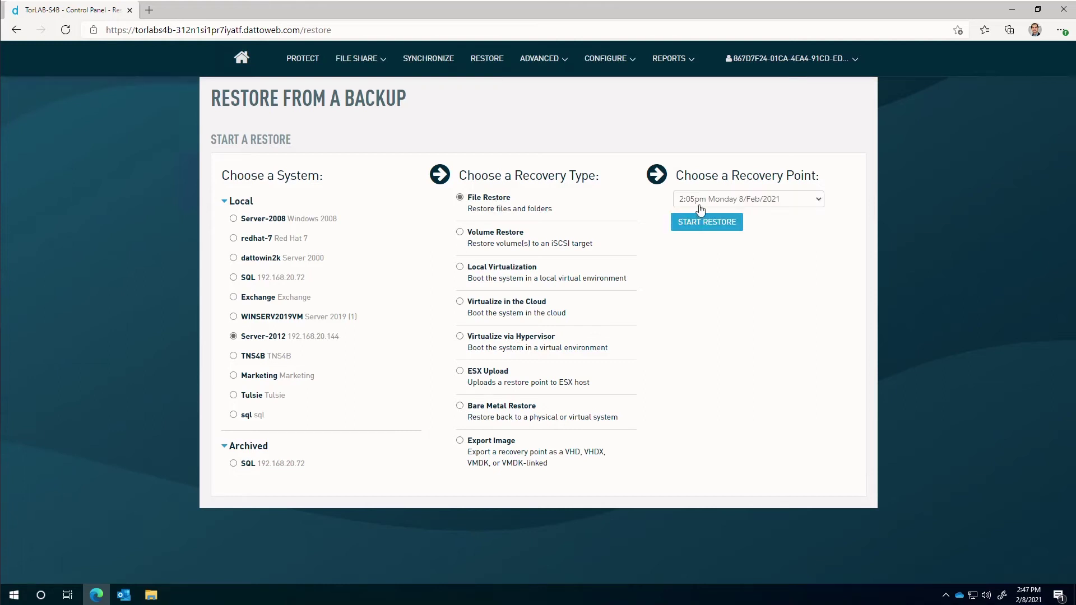
click(696, 226)
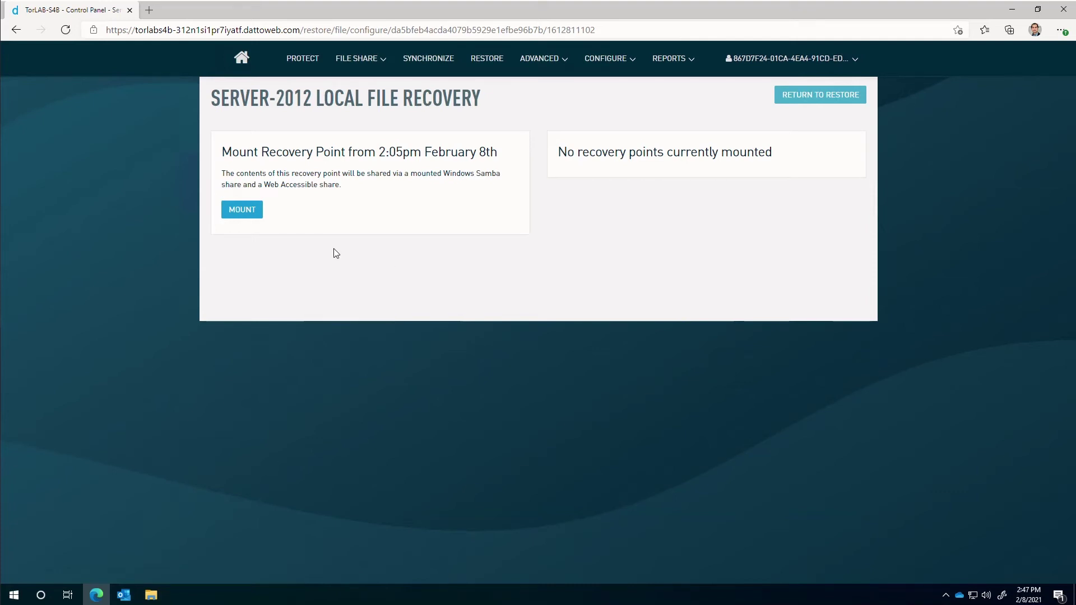
Mount the Server-2012 recovery point, copy its Samba share path, and bring up File Explorer.
click(256, 211)
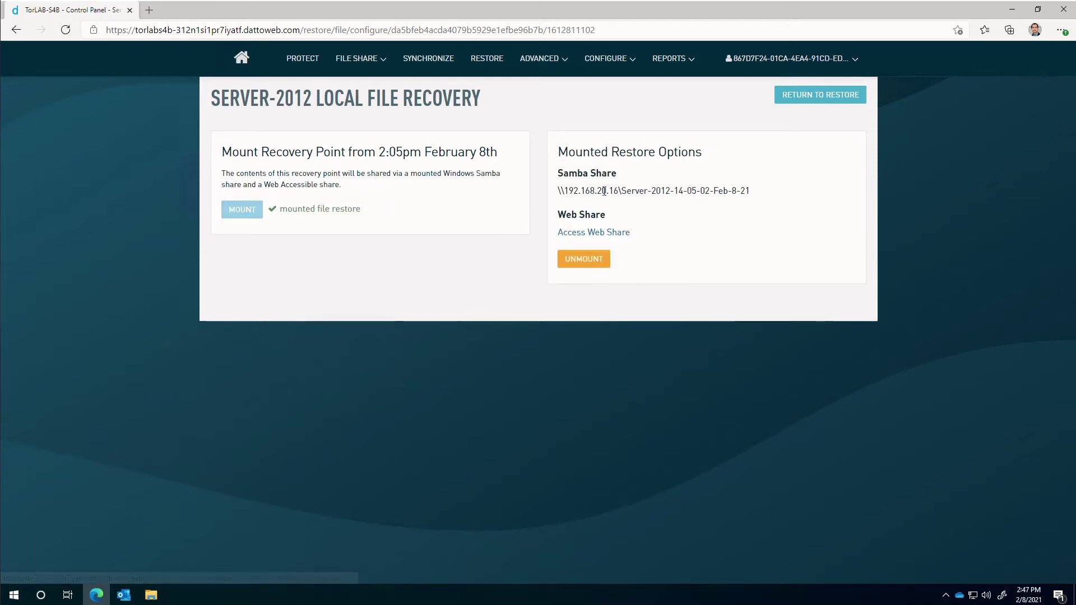
triple_click(606, 191)
right_click(605, 191)
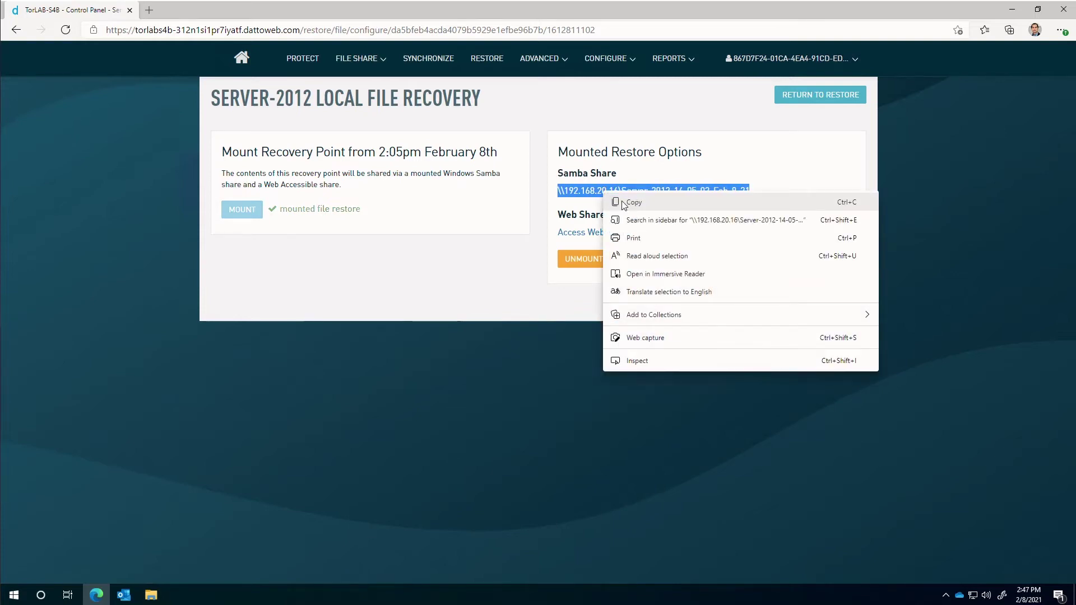
click(623, 205)
click(151, 595)
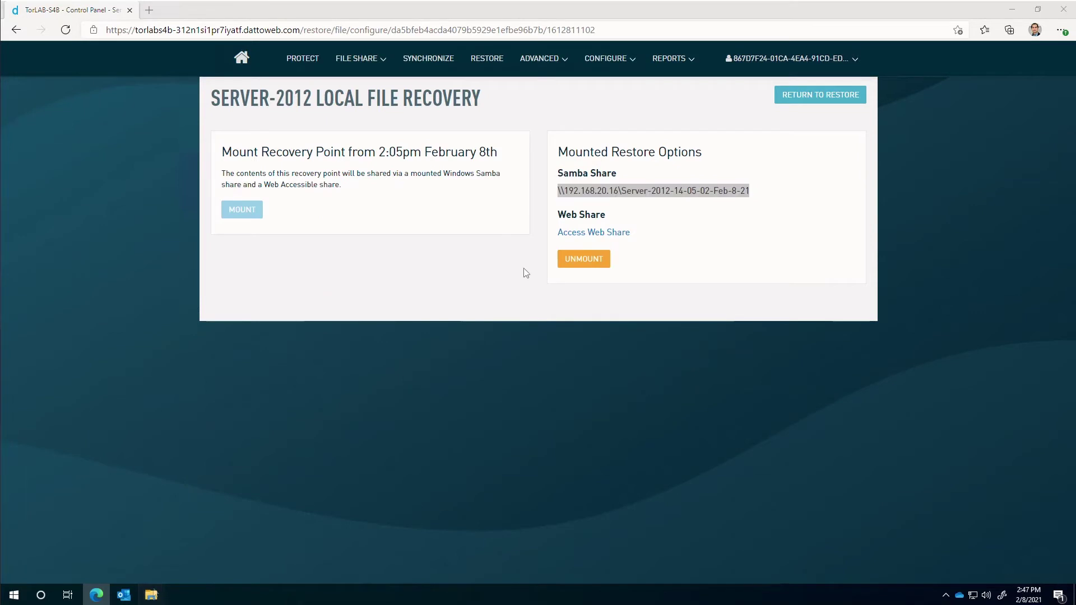
click(499, 218)
Go to the pasted Samba share, open drive E, and select 2019_SIRIS_Family8 and 221390_tony.rar.
key(ctrl+v)
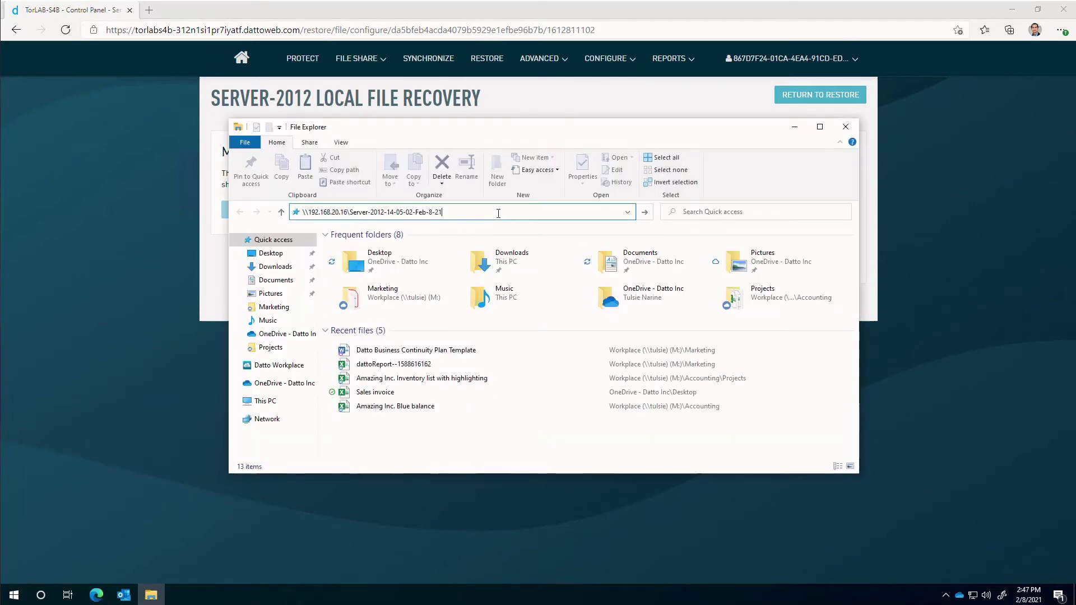
key(Return)
double_click(475, 259)
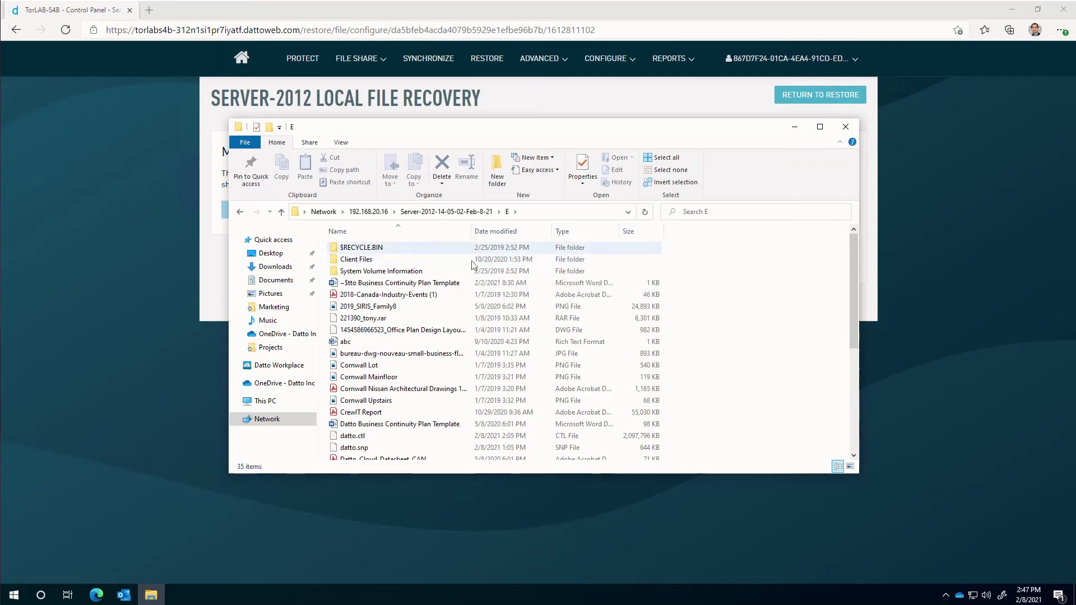
click(392, 307)
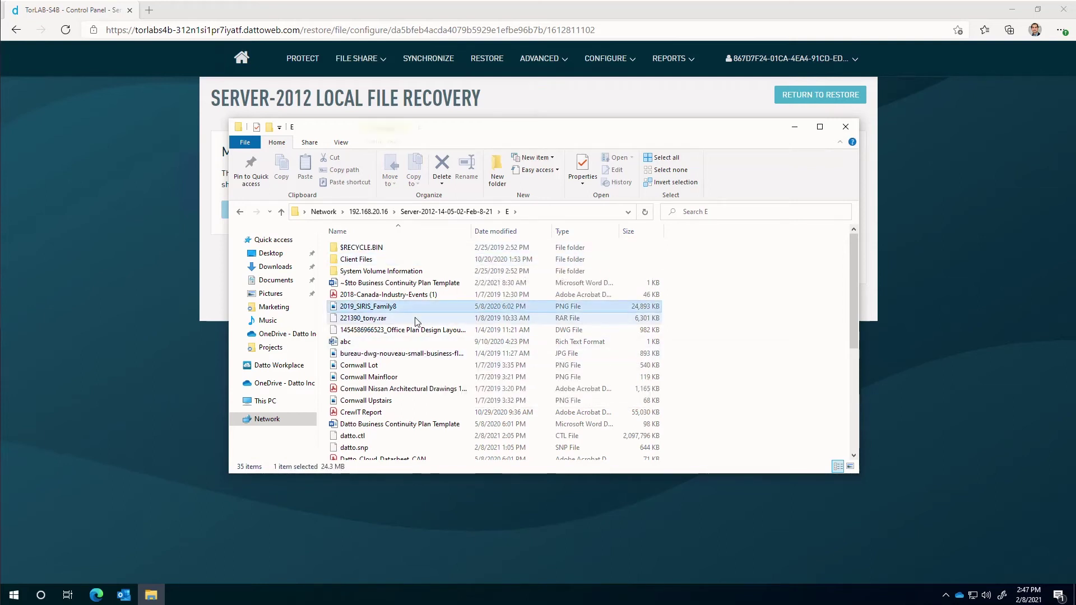
ctrl+click(392, 318)
right_click(416, 319)
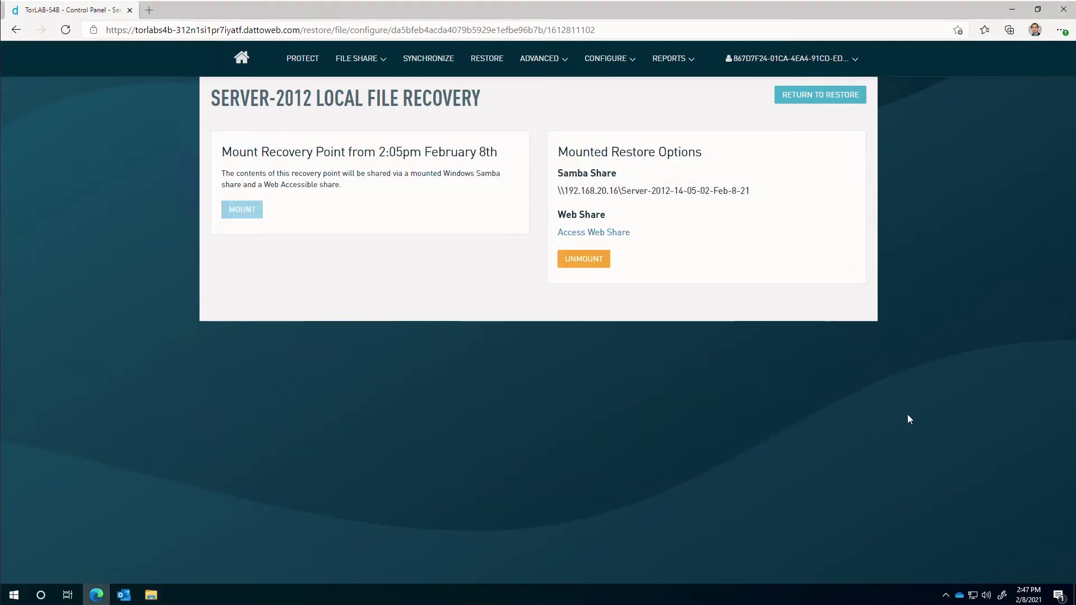
Through Access Web Share, open drive E and download the Client Files folder as a zip.
click(617, 236)
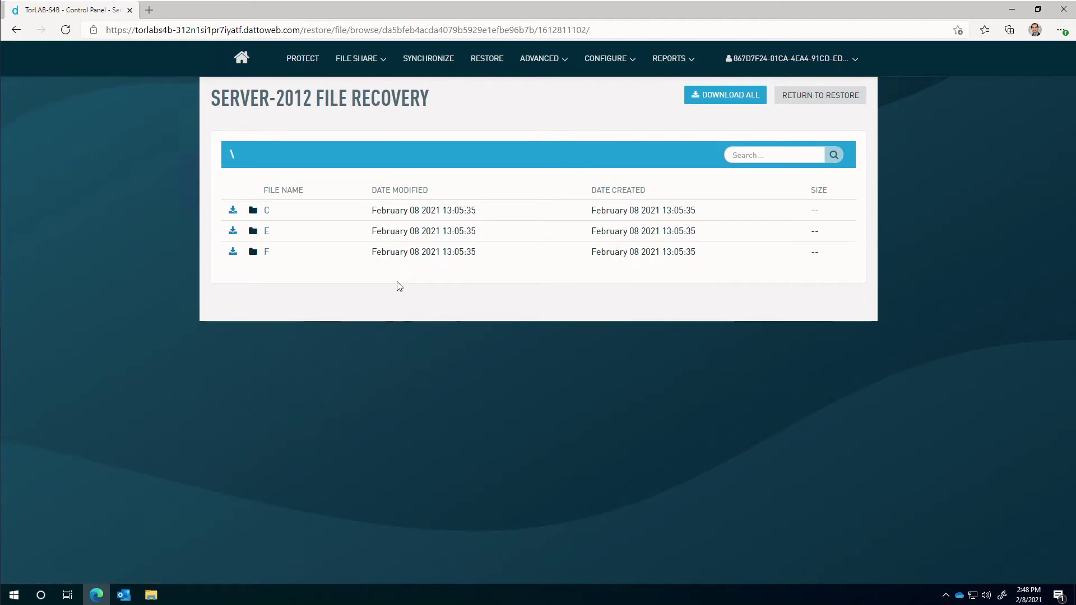
click(277, 239)
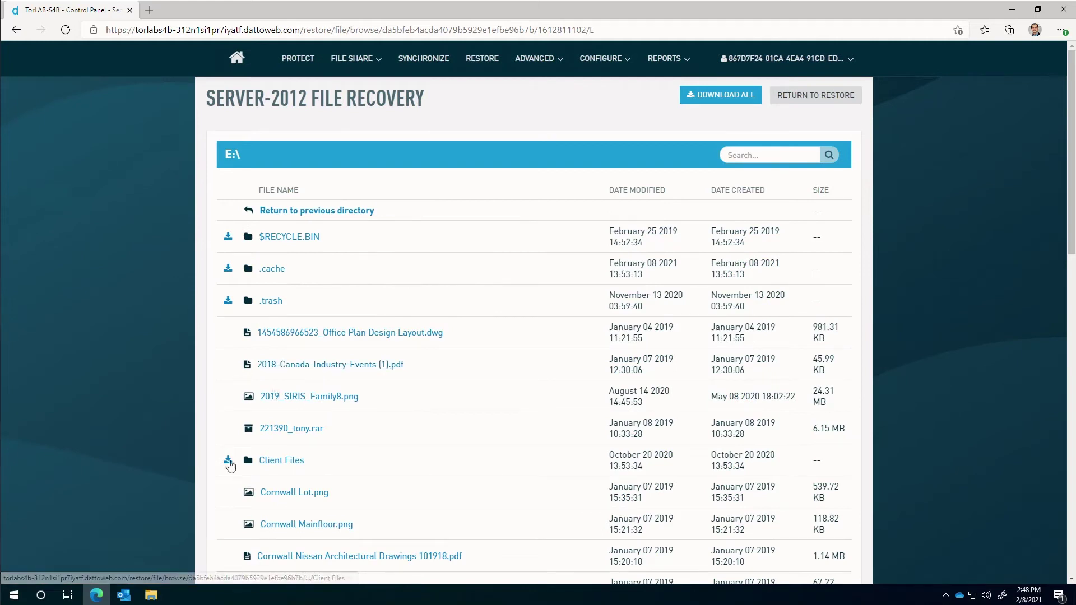
click(228, 460)
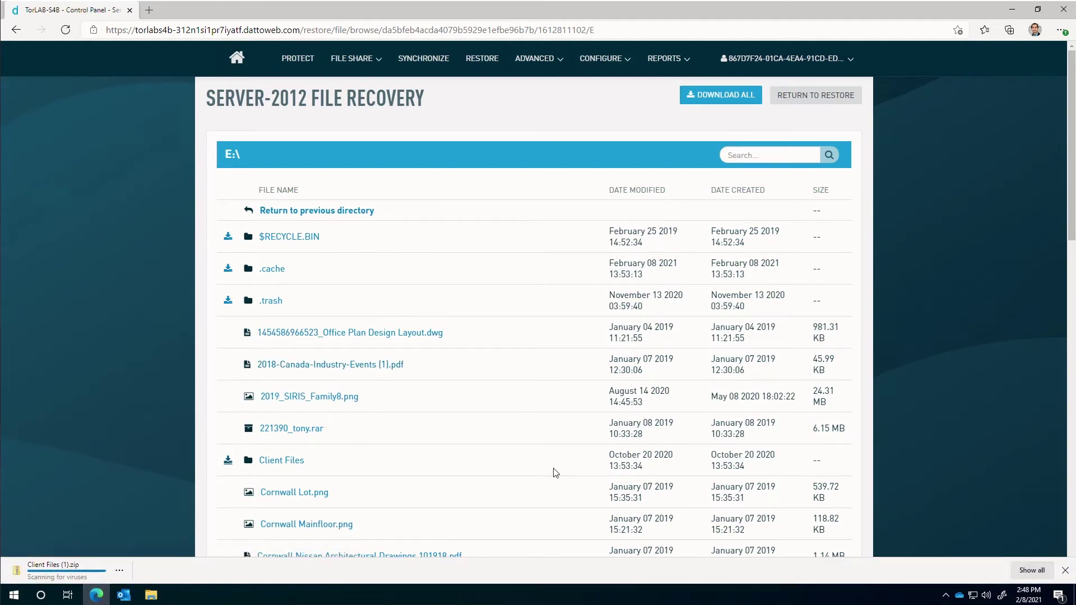
click(1065, 570)
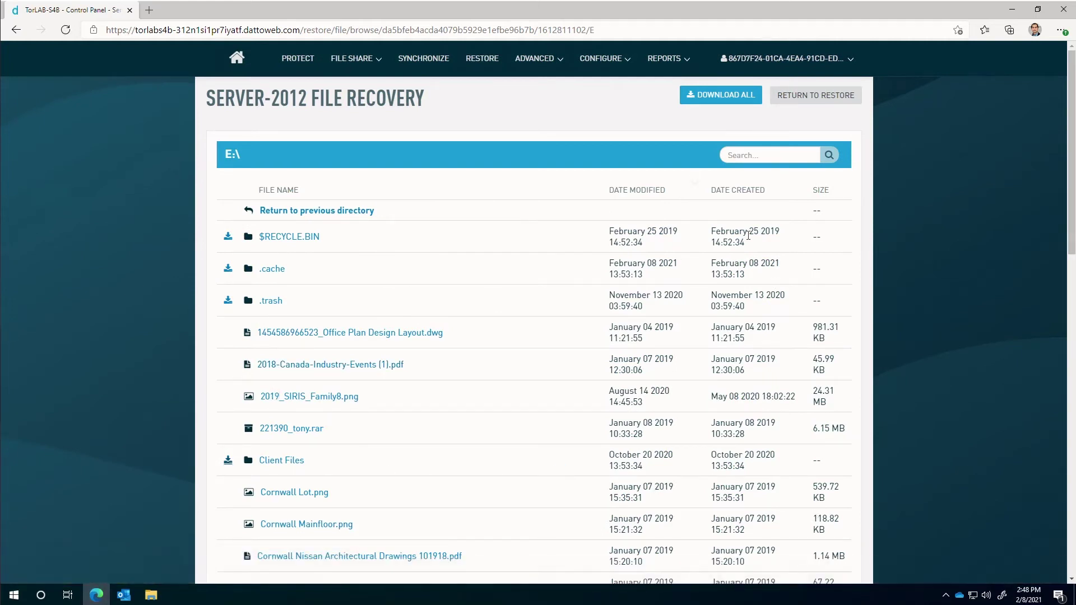
Start a Volume Restore of Server-2012 from the 2:05pm 8 Feb point and generate its iSCSI target.
click(483, 60)
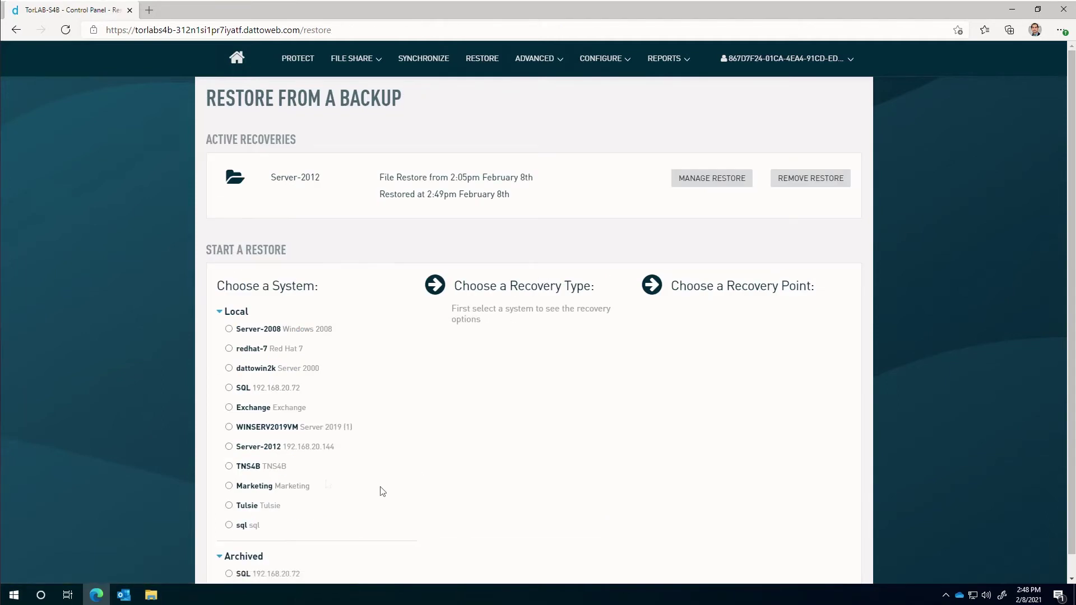
click(261, 447)
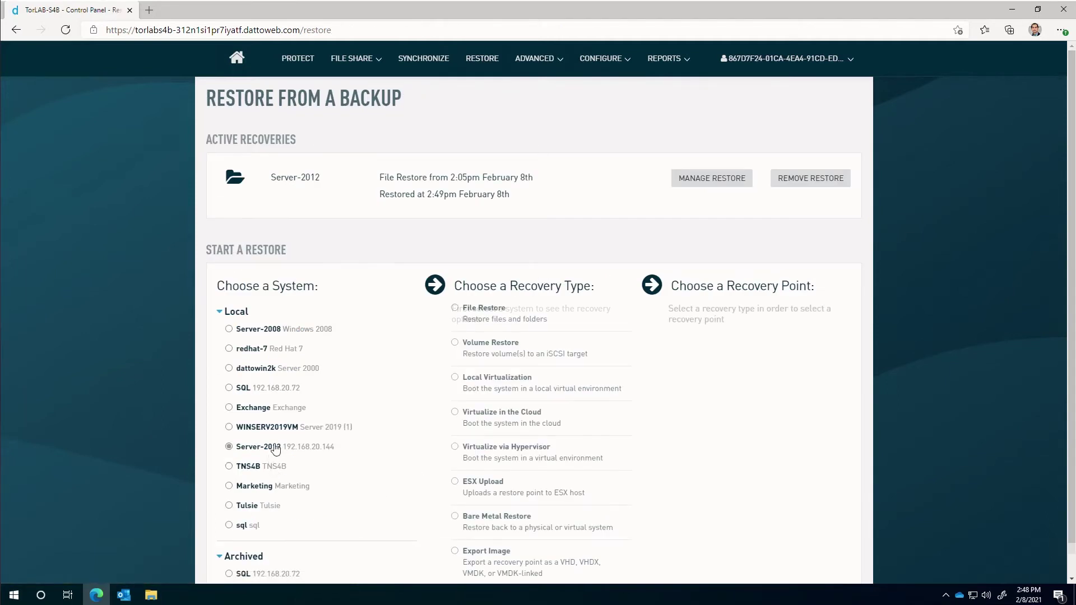
click(483, 344)
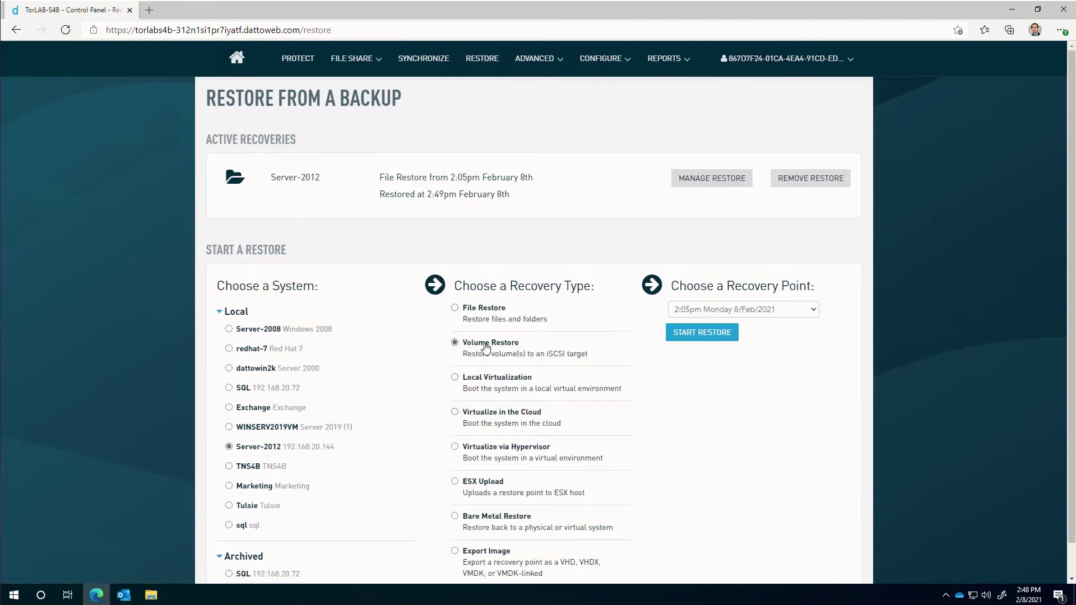
click(700, 335)
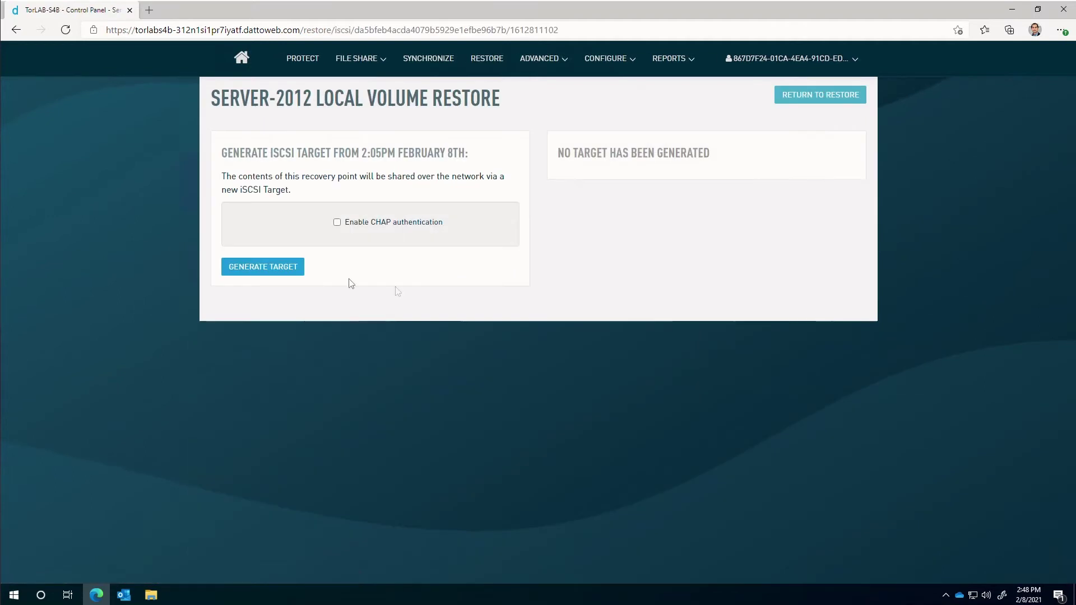
click(271, 267)
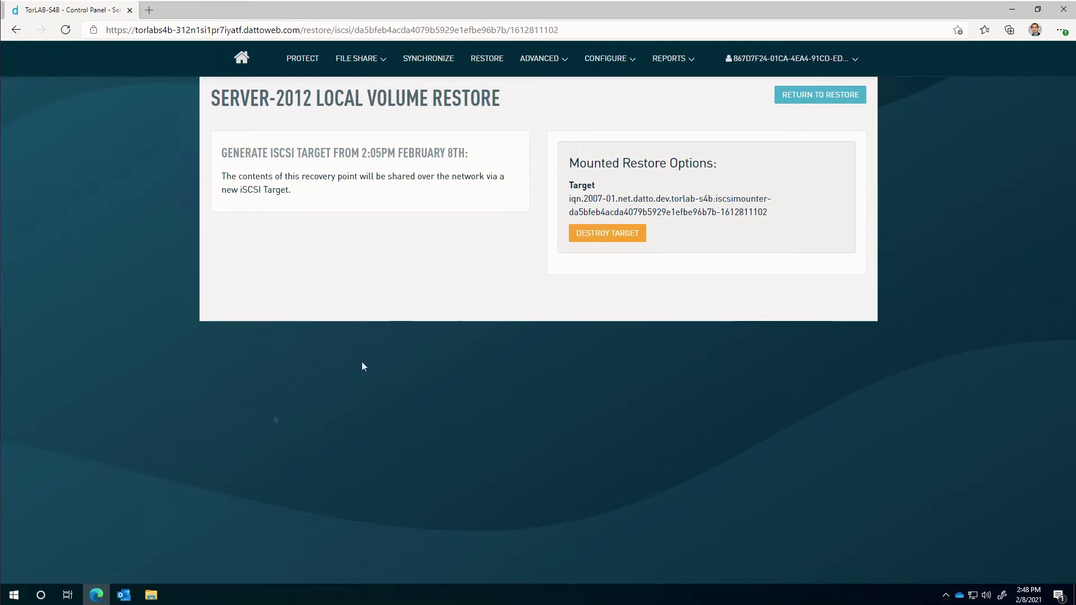
click(16, 594)
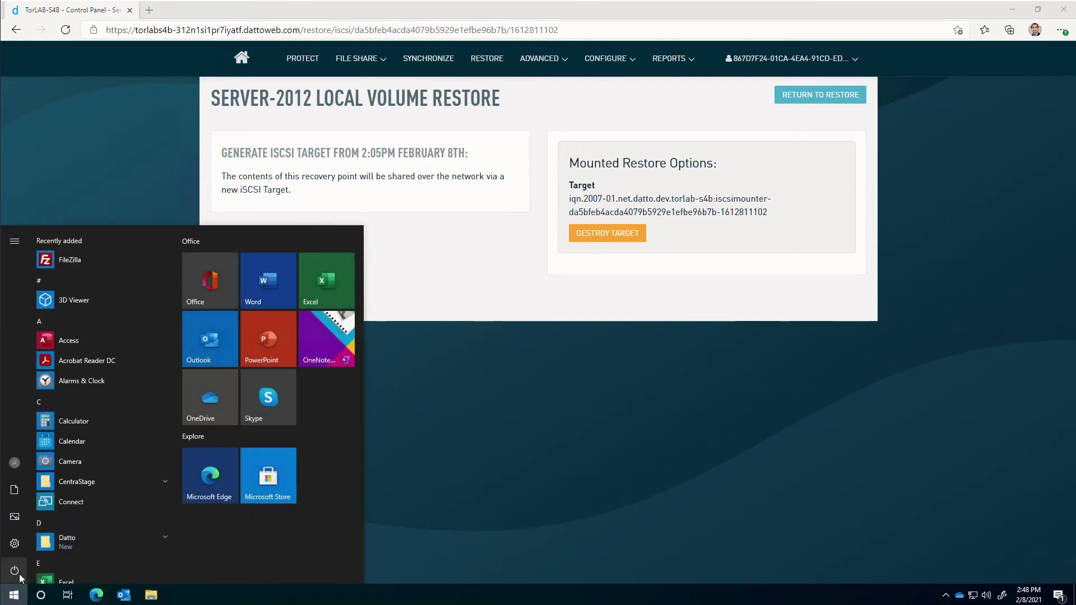
Launch iSCSI Initiator via 'isc' and connect to the discovered Datto restore target.
text(isc)
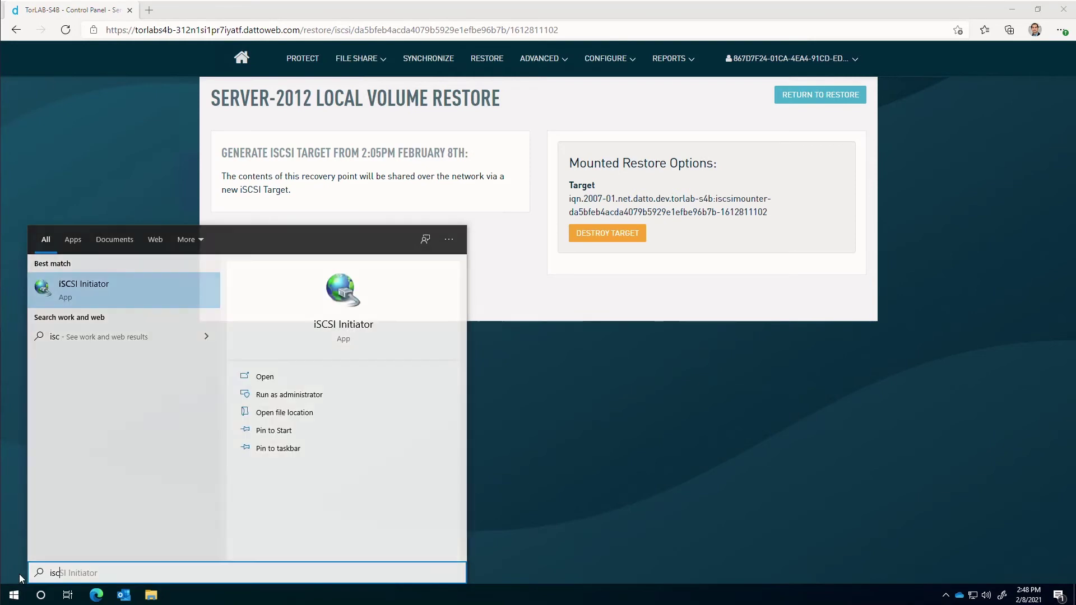
key(Return)
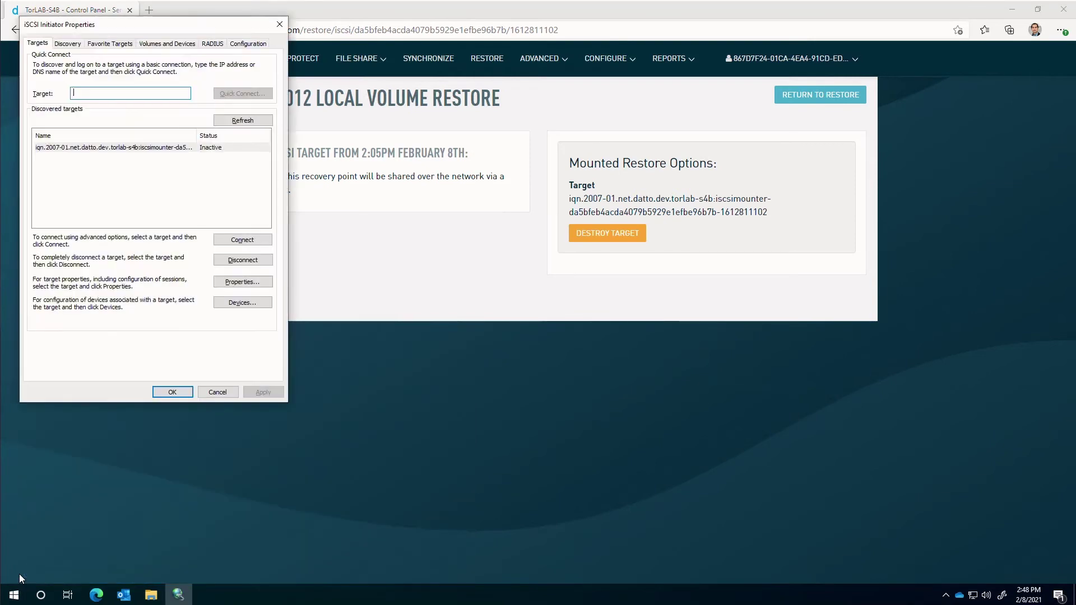
click(144, 152)
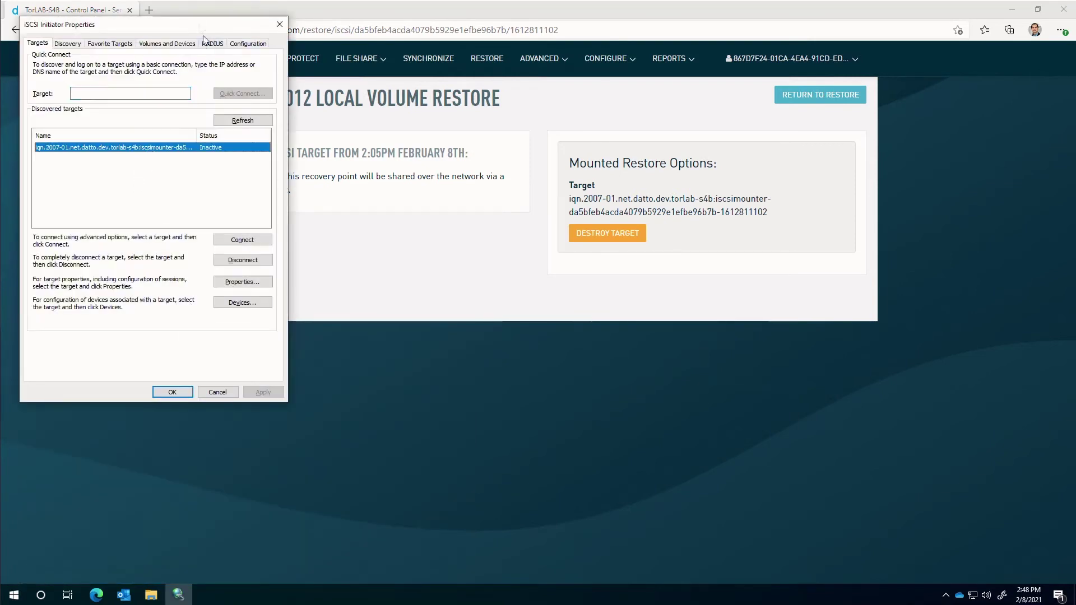
drag(204, 32, 308, 107)
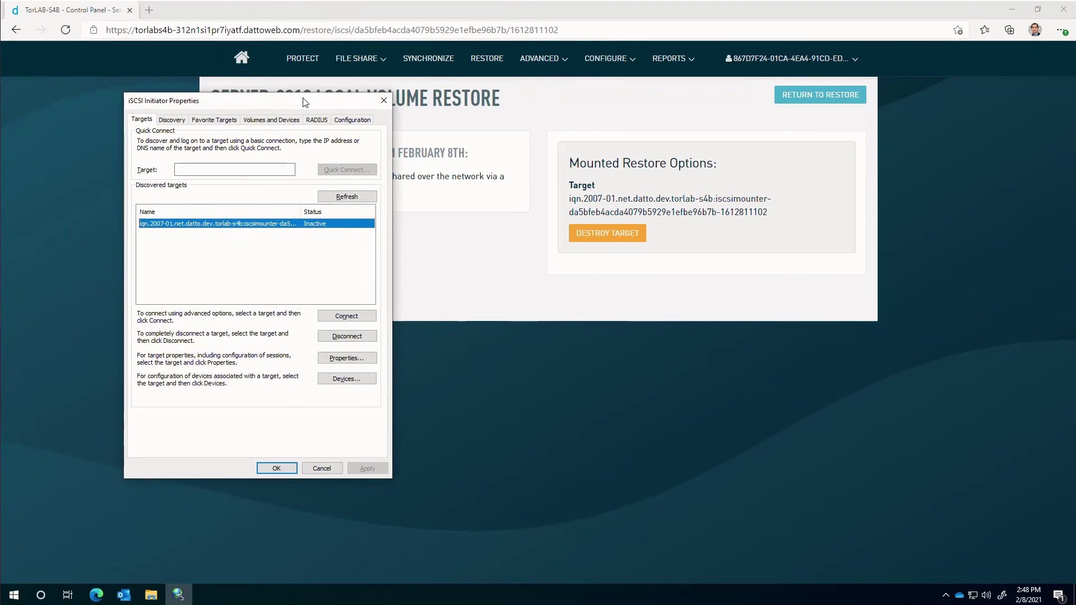
click(337, 317)
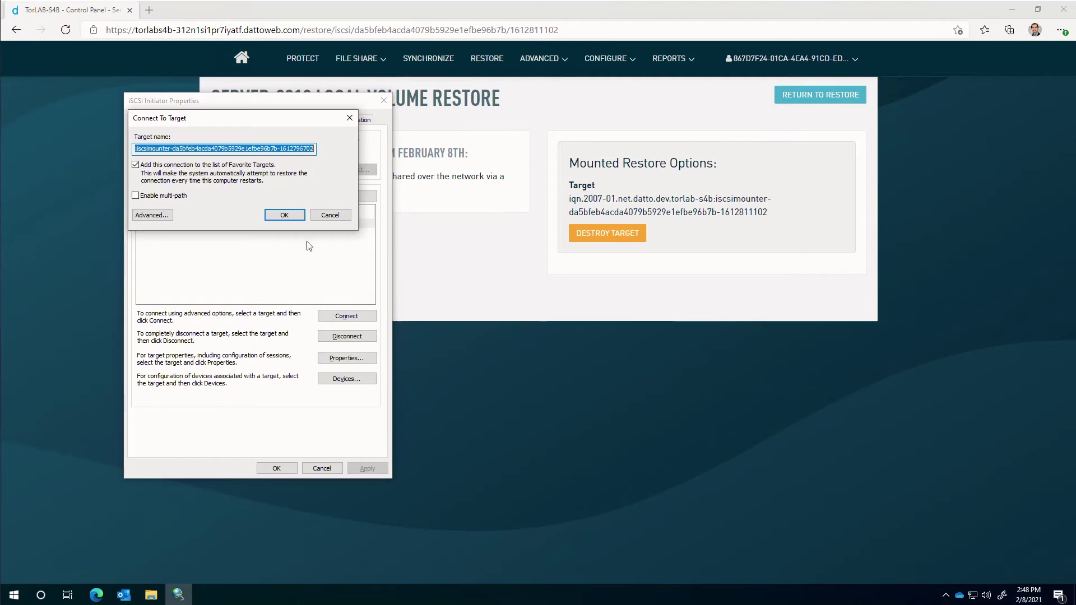
click(289, 215)
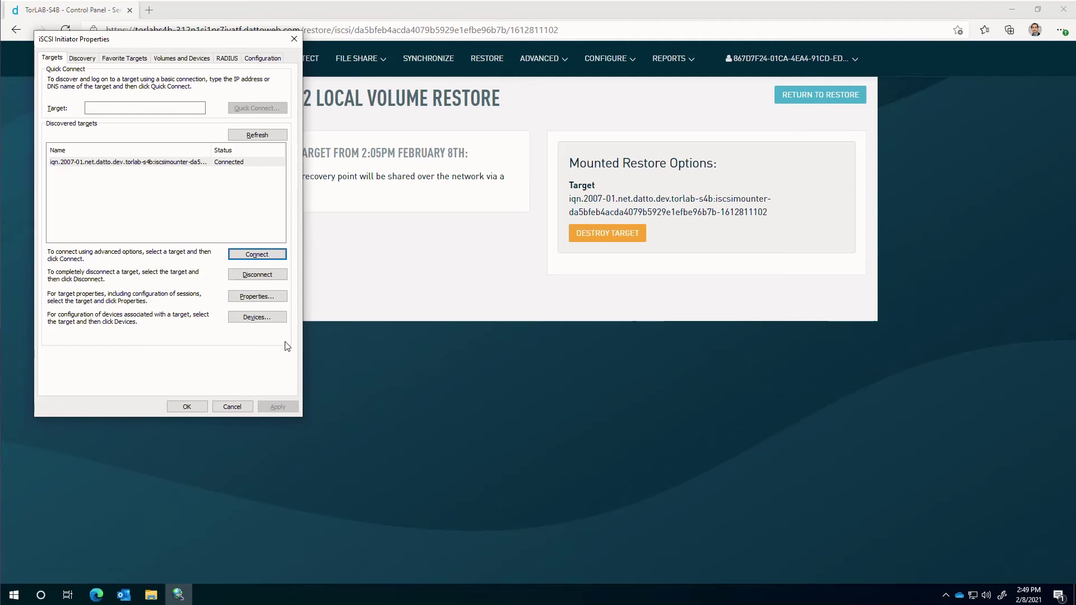
key(alt+Tab)
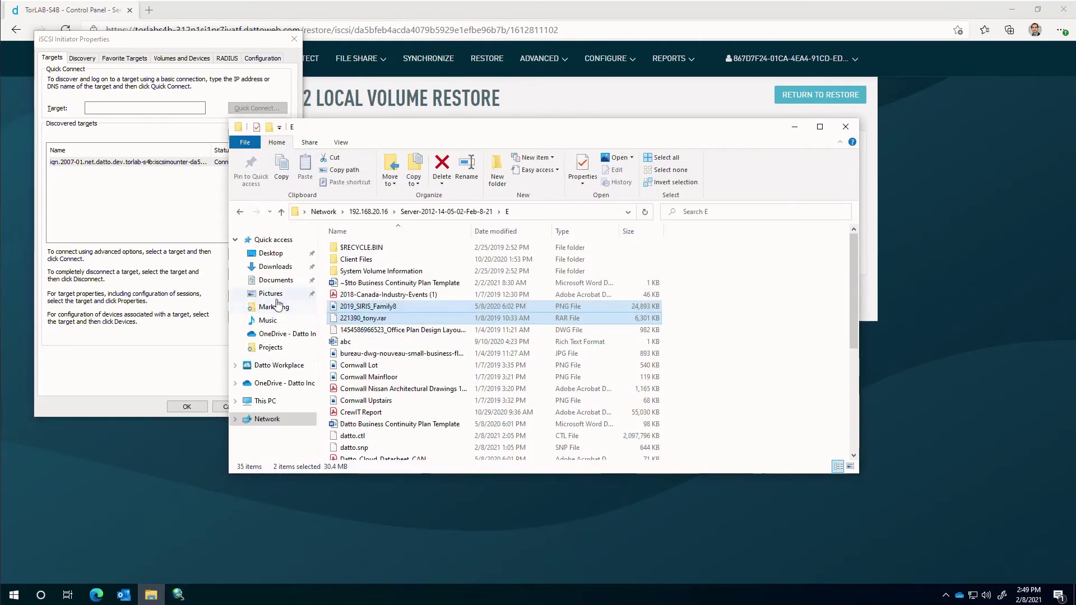
Open Data E (G:) from This PC and select the Cornwall Lot file and bureau drawing image.
click(266, 403)
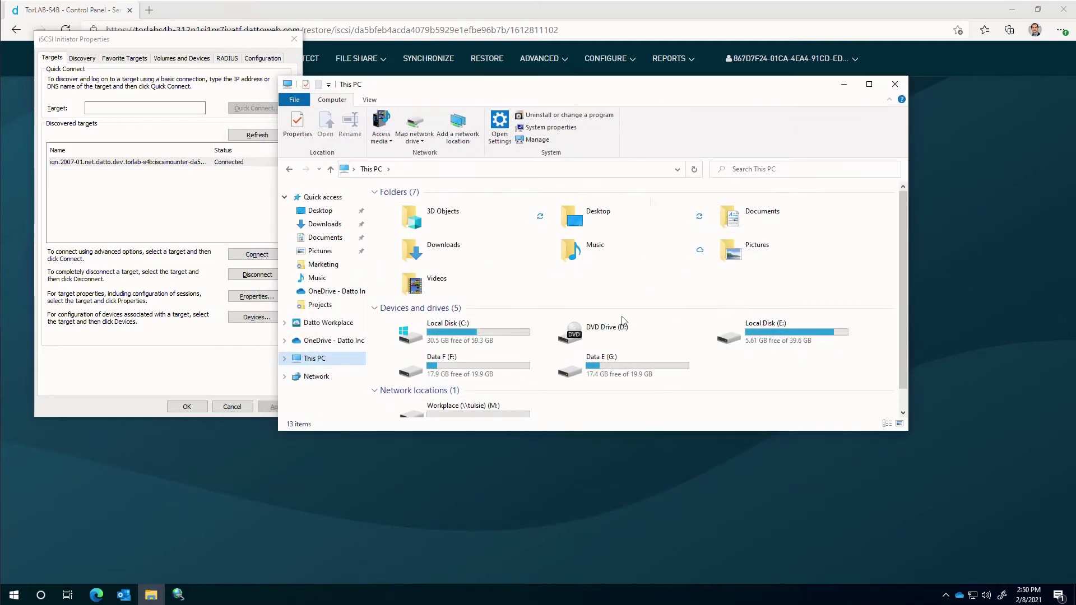
double_click(606, 363)
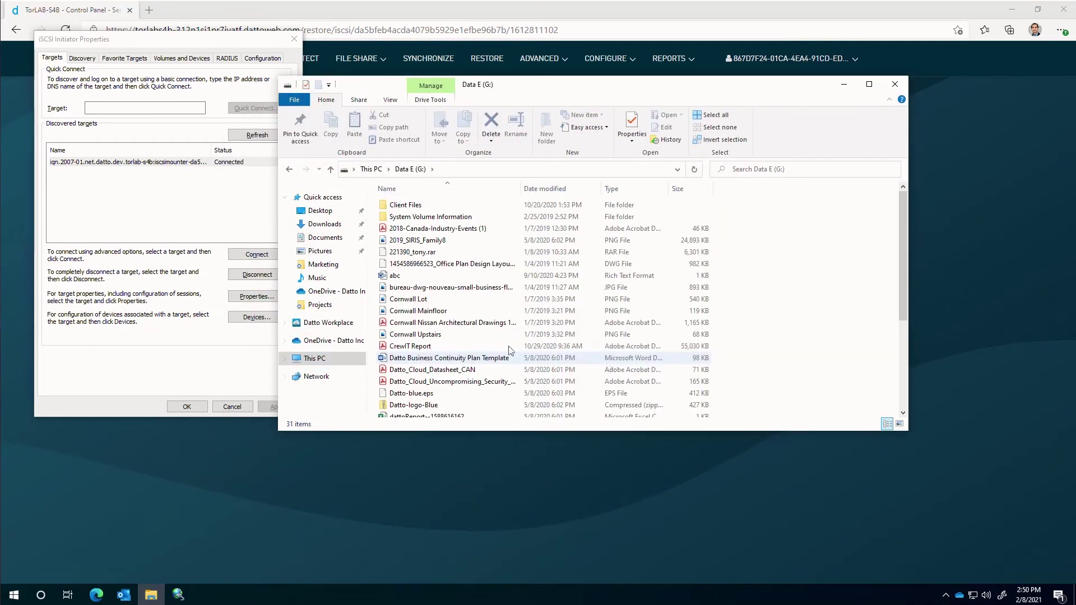
click(417, 300)
ctrl+click(418, 287)
right_click(419, 287)
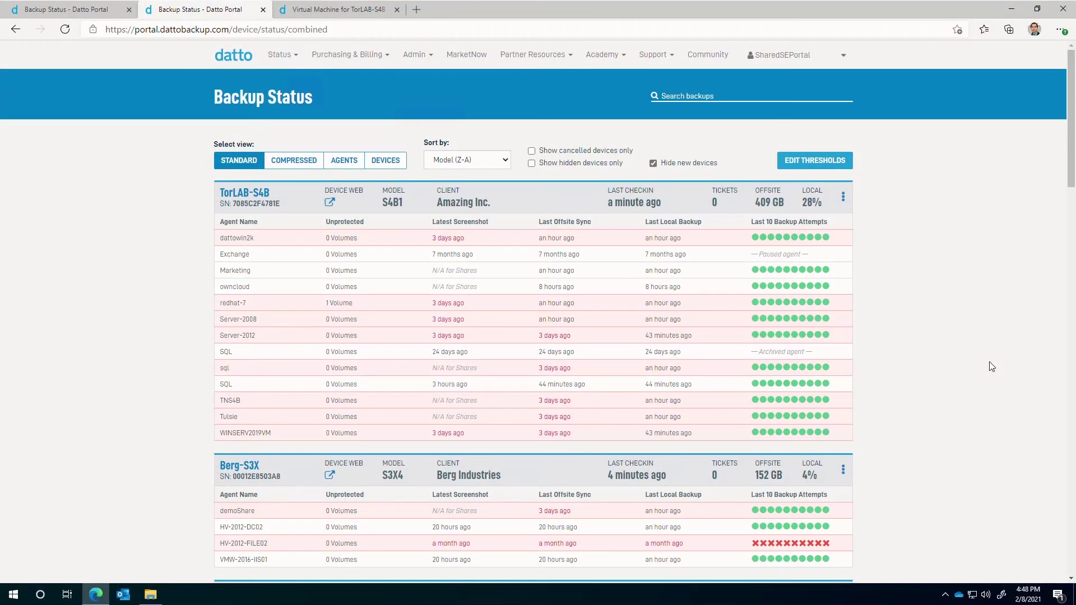
From TorLAB-S4B's Recovery Launchpad, create a cloud file restore for Server-2012.
click(843, 197)
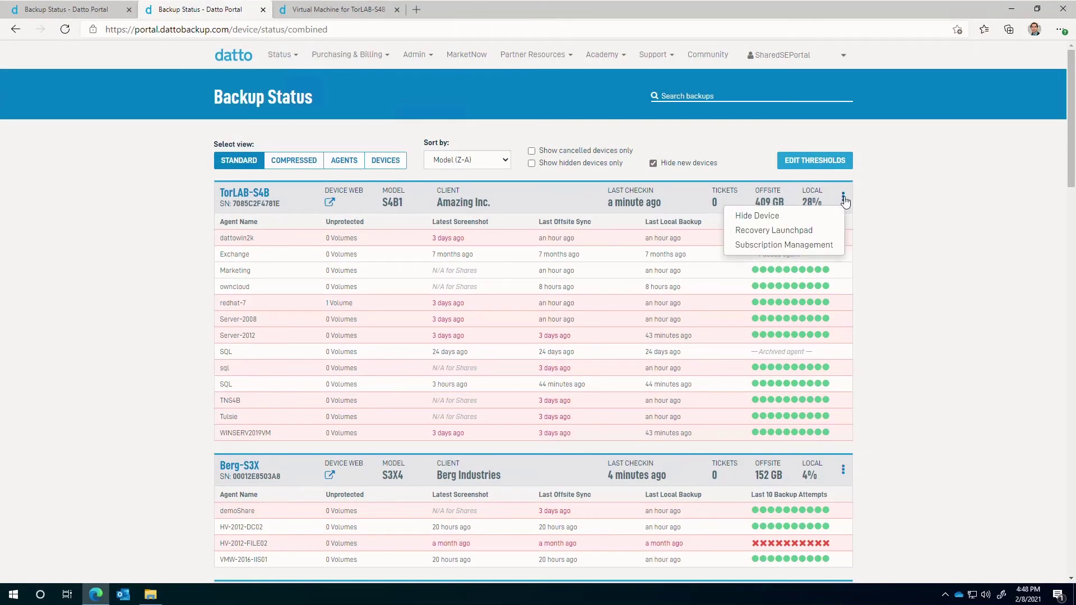
click(811, 231)
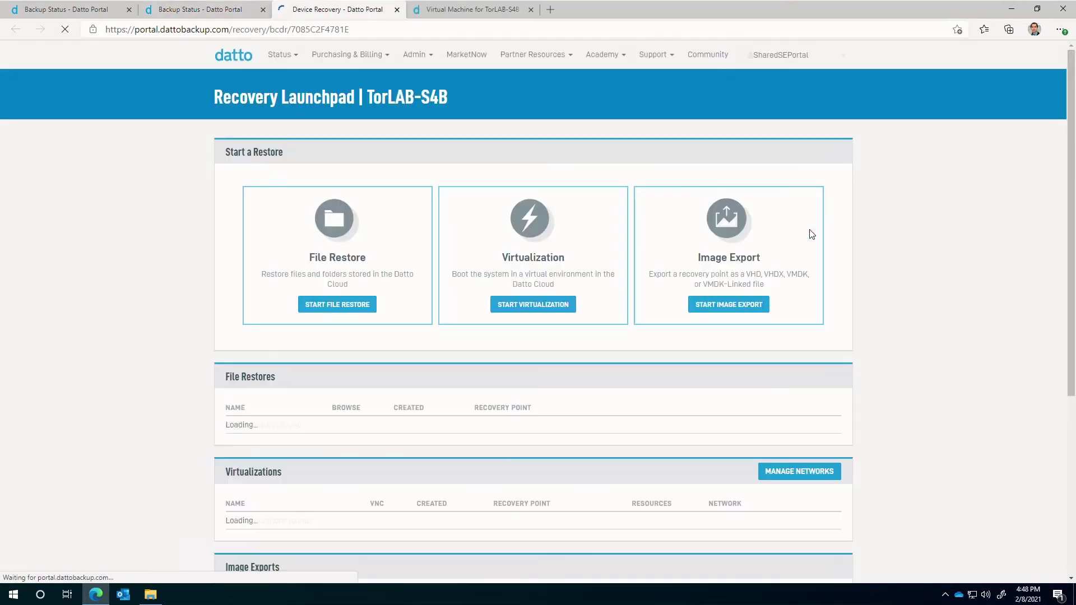
click(335, 304)
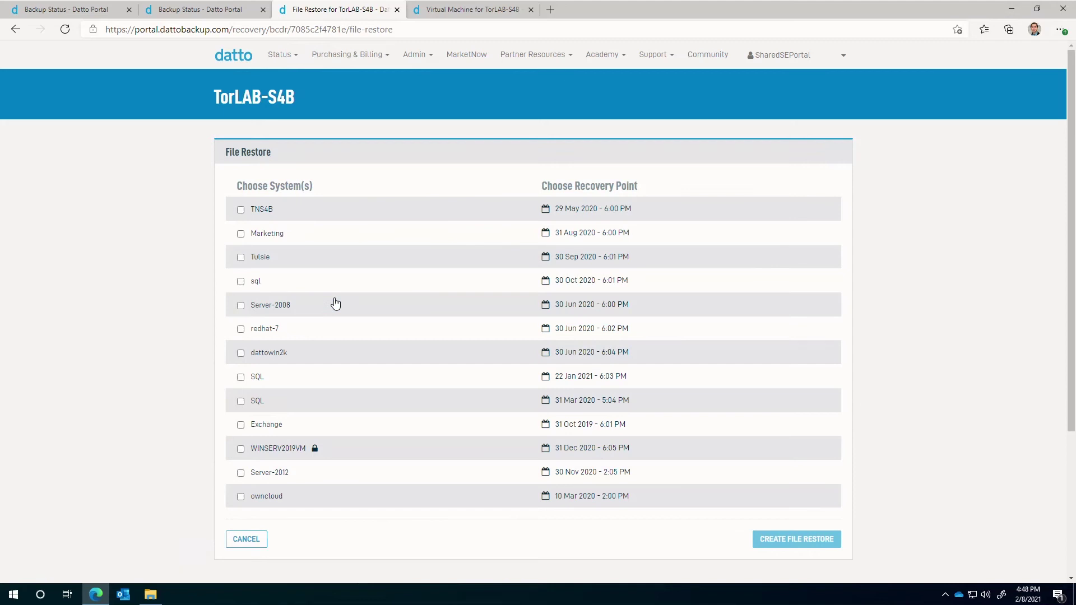
click(272, 474)
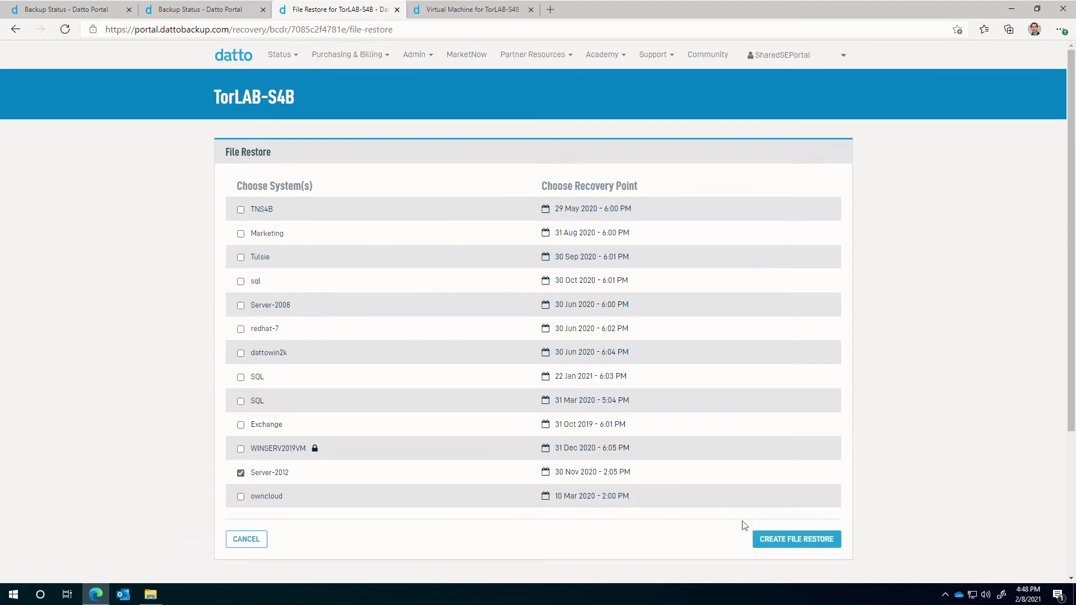
click(777, 541)
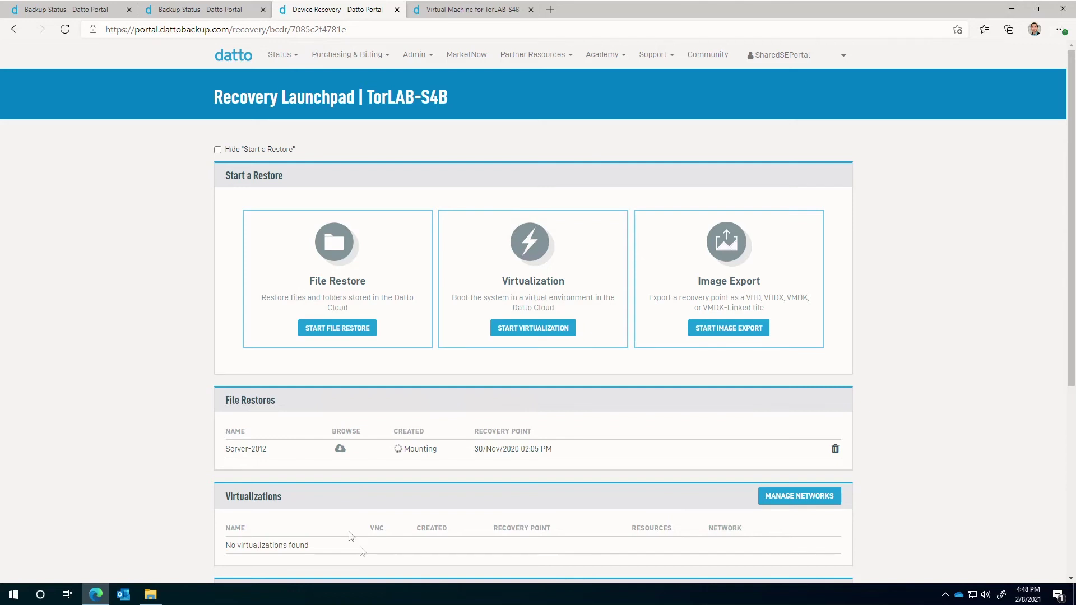
click(341, 449)
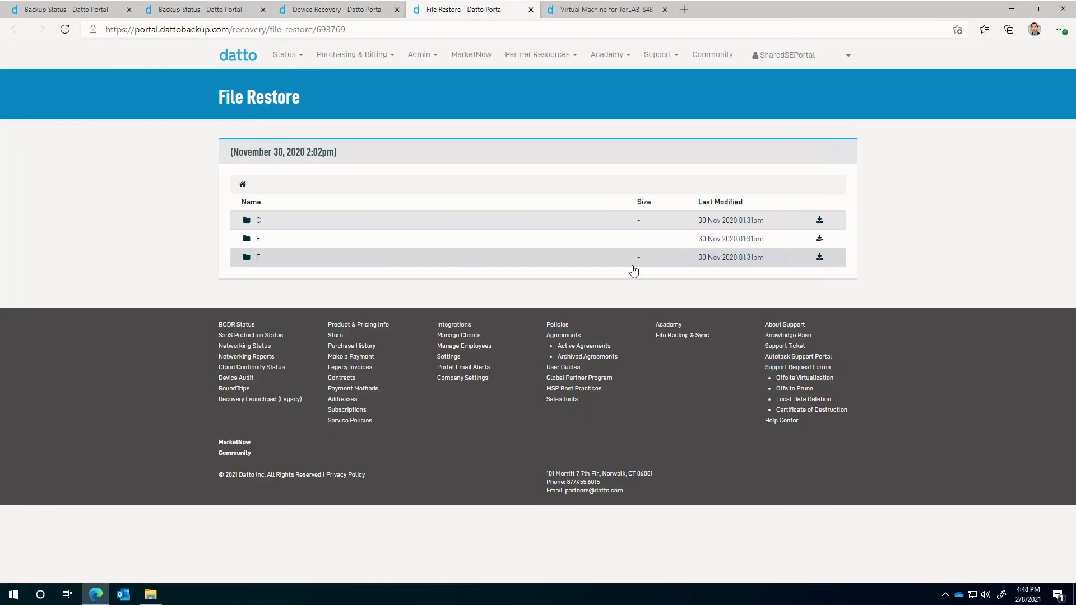
Open folder E in the web file browser, then return to the Device Recovery page.
click(380, 245)
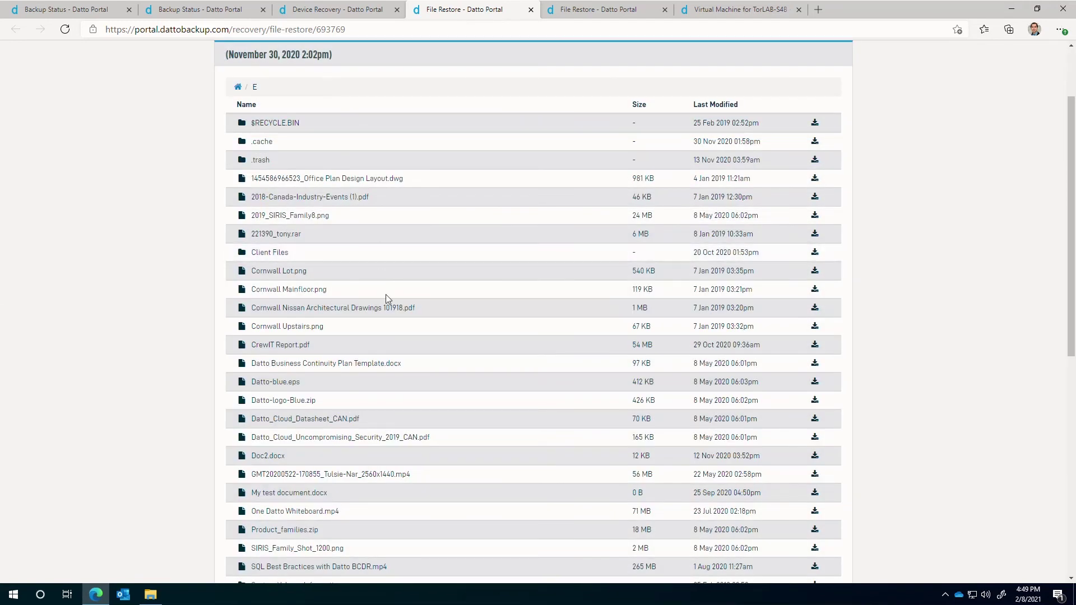
key(ctrl+shift+Tab)
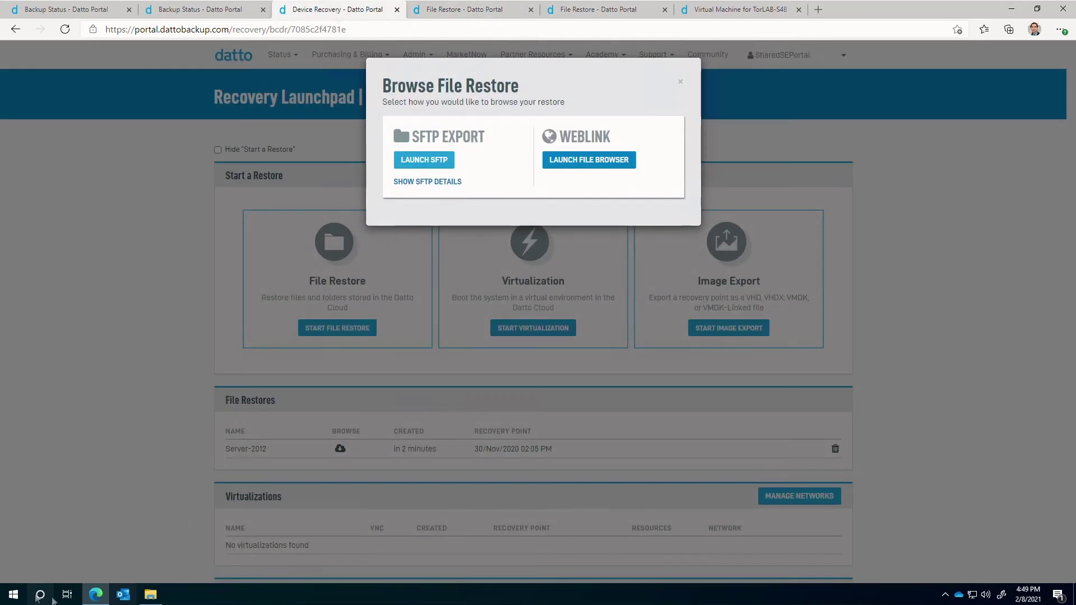
Launch FileZilla from Windows search using 'filez'.
click(14, 594)
text(fil)
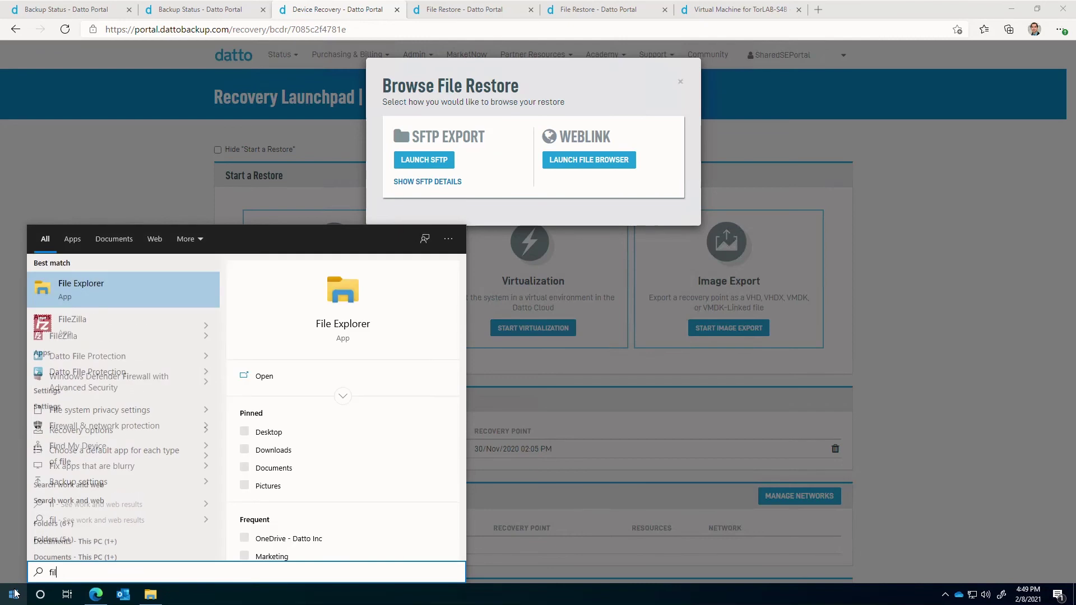
text(ez)
key(Return)
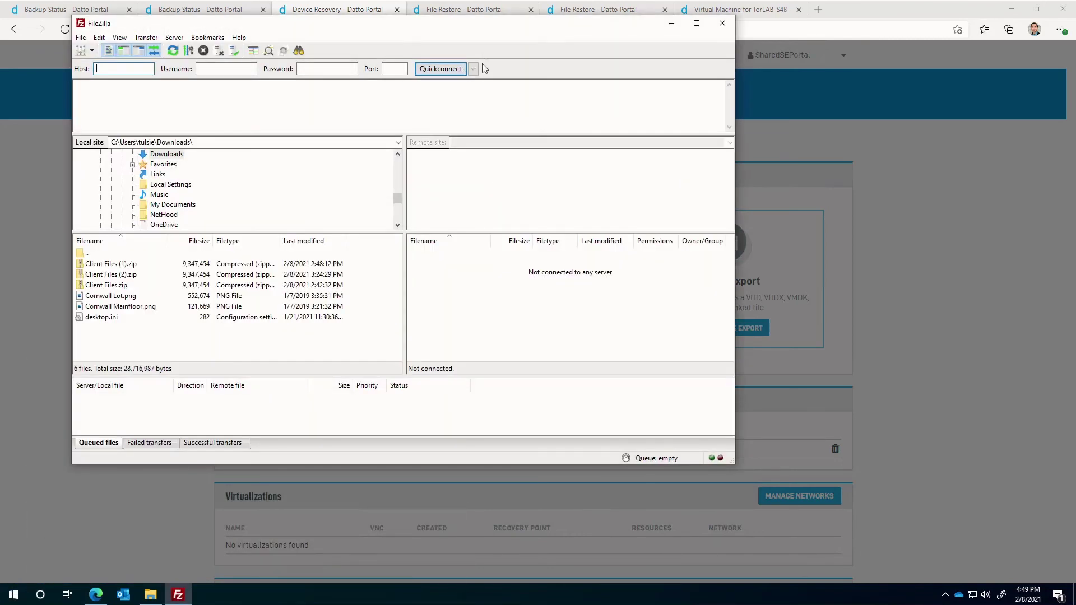
click(672, 22)
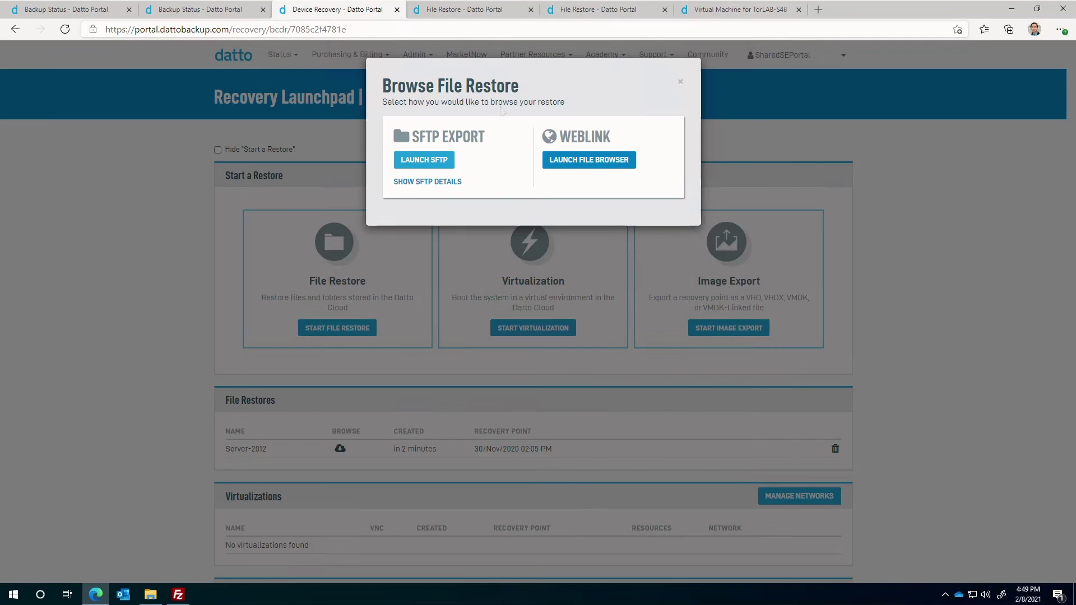
Copy the LAUNCH SFTP link address and connect to it as FileZilla's host.
right_click(449, 160)
click(530, 242)
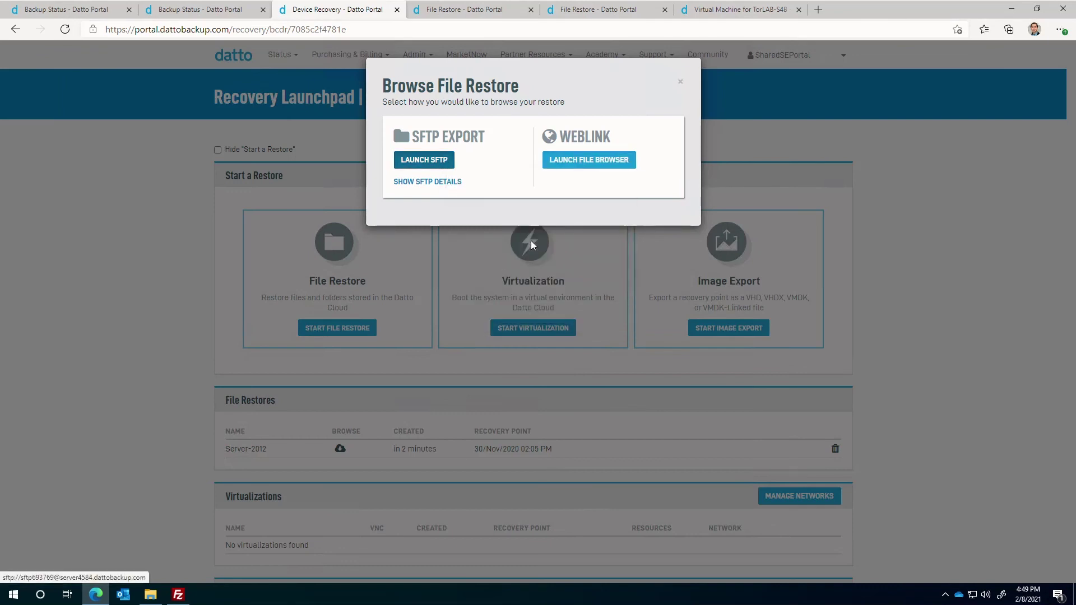
click(178, 596)
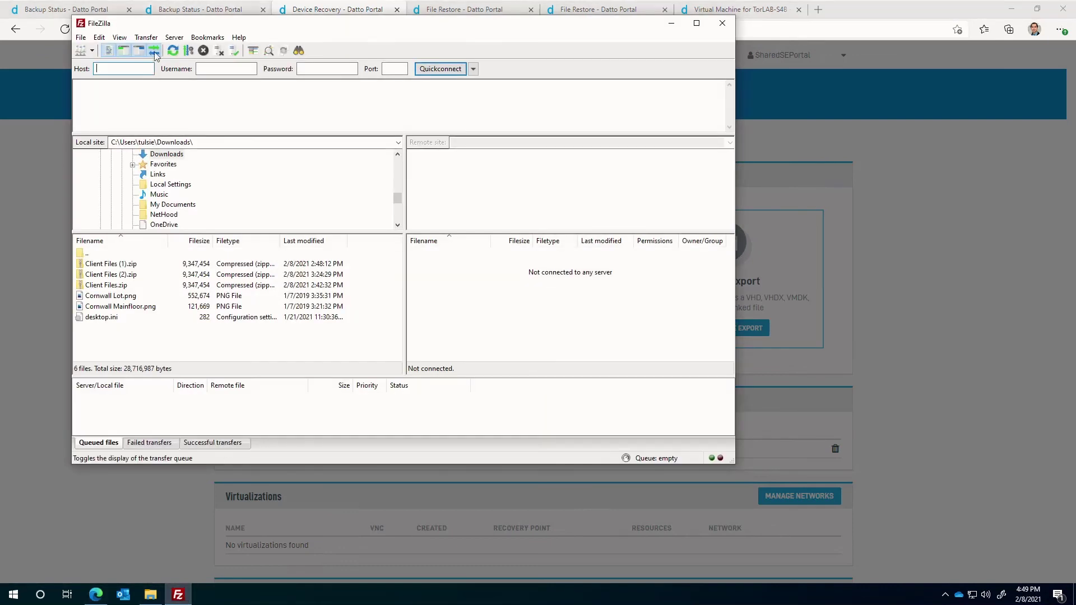
click(147, 68)
key(ctrl+v)
key(Return)
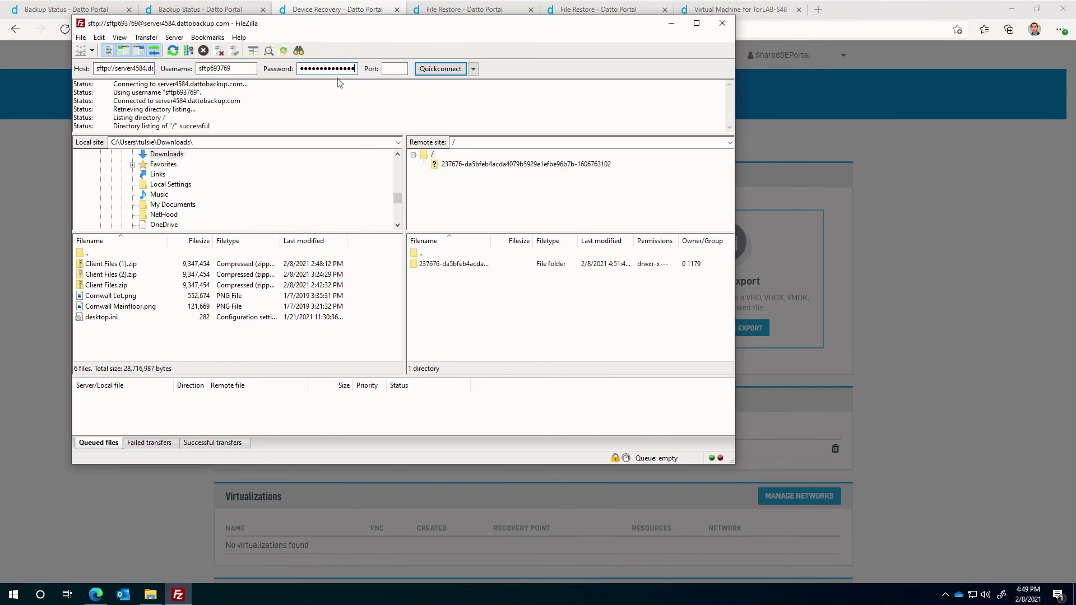
Download 2018-Canada-Industry-Events (1).pdf from the restore's E folder into local Downloads via SFTP.
click(461, 165)
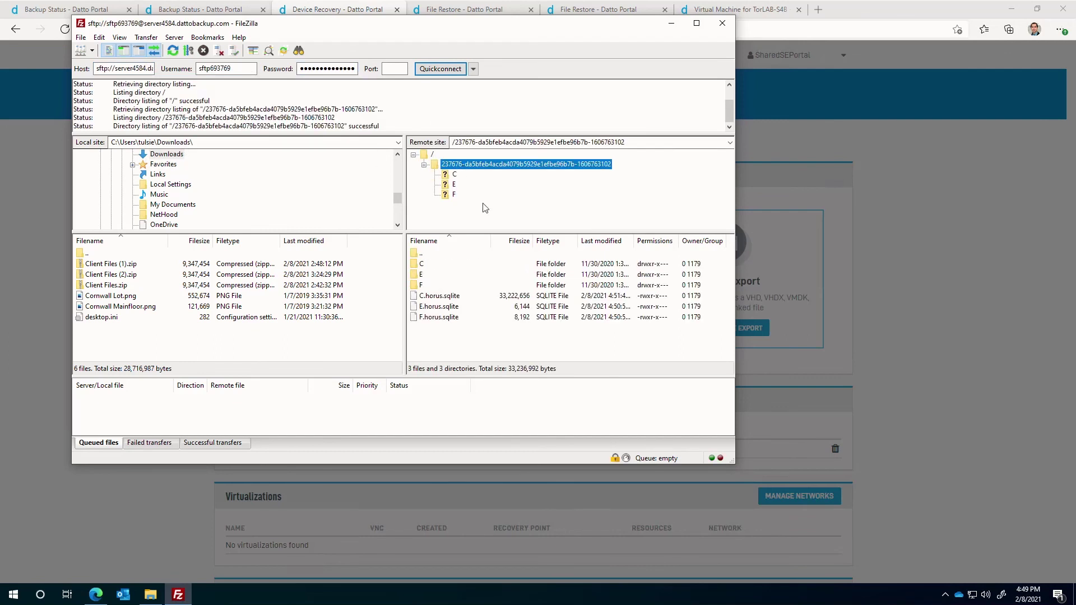
click(454, 184)
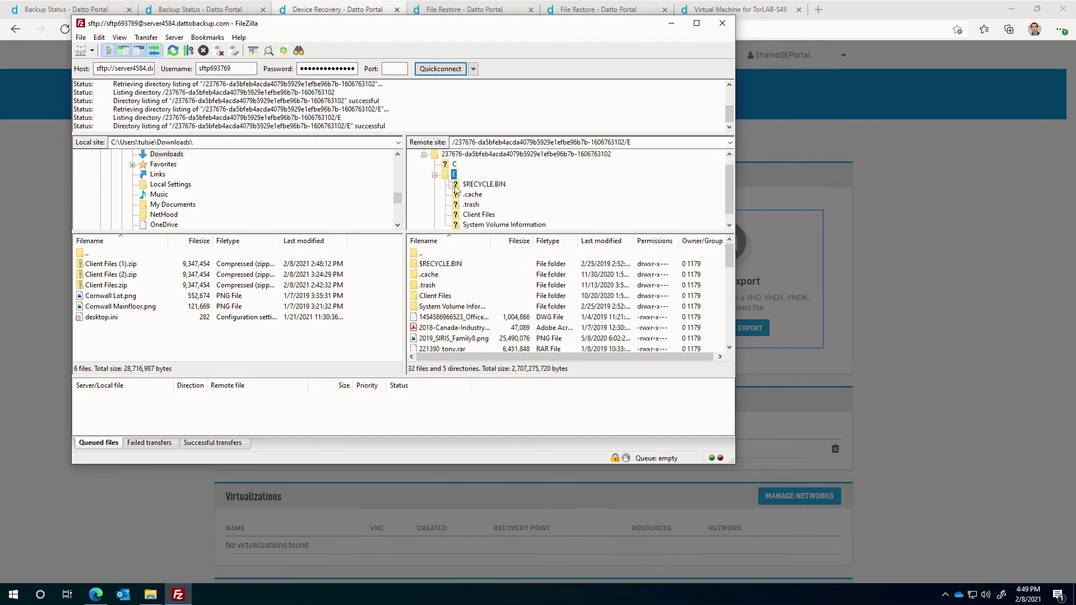
click(445, 329)
drag(445, 331, 276, 339)
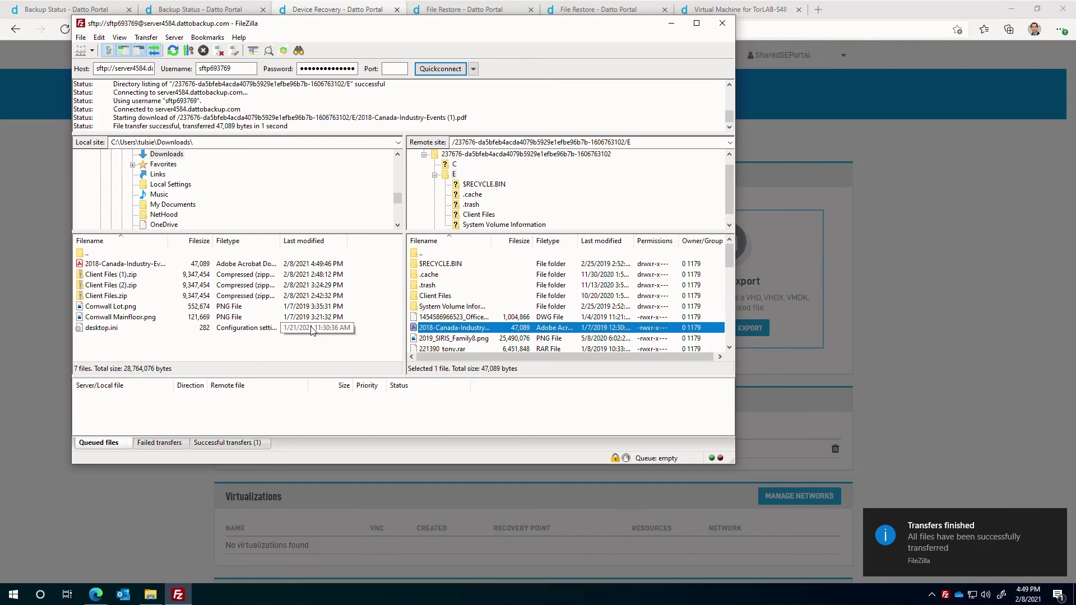
Dismiss the Browse File Restore modal to return to the TorLAB-S4B Recovery Launchpad.
click(891, 327)
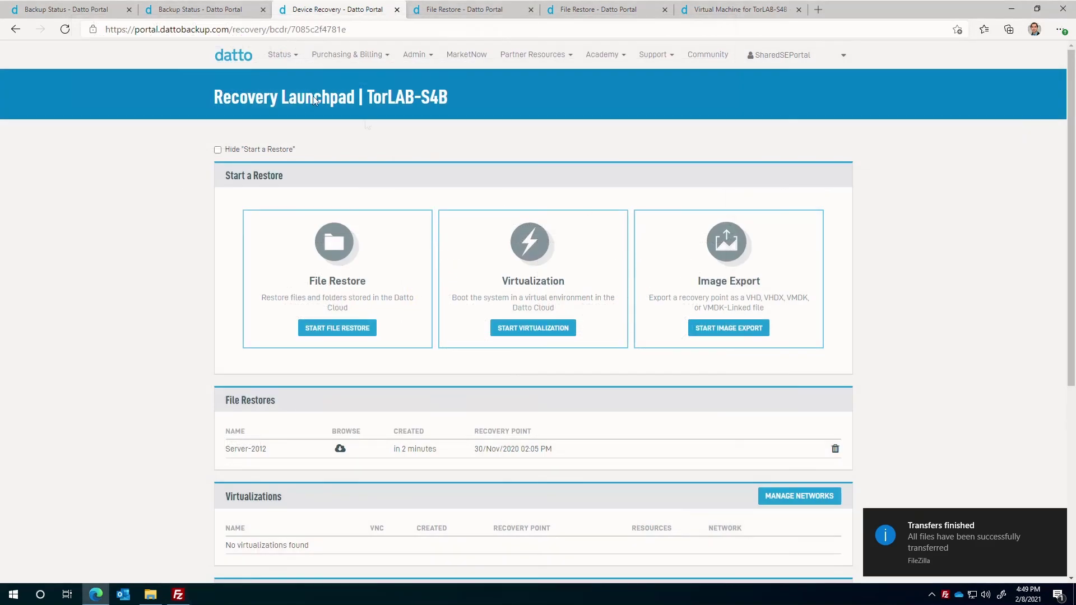